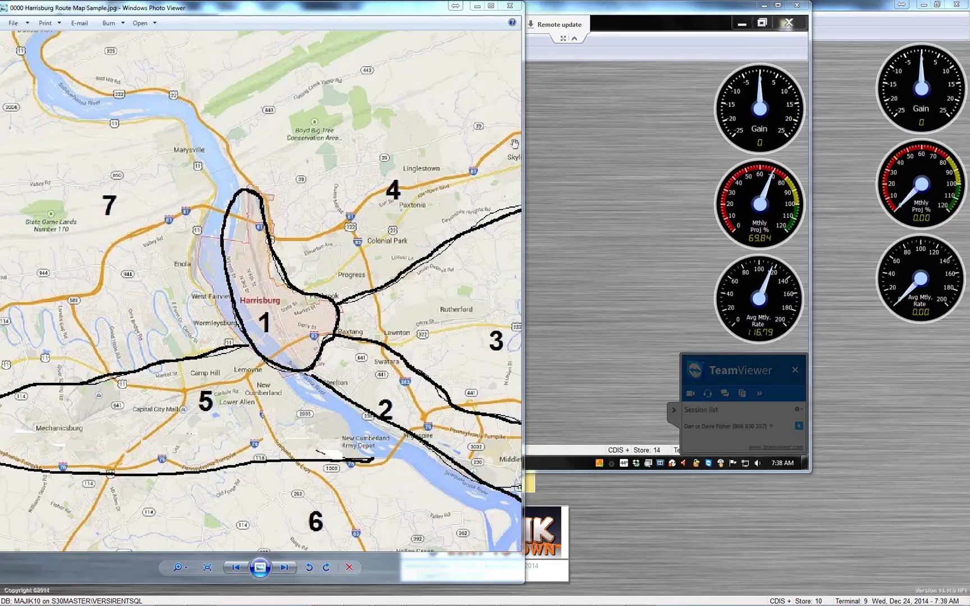
Widen and reposition the Harrisburg route map window, and examine the numbered route zones.
{"action": "left_click_drag", "start_coordinate": [523, 147], "coordinate": [559, 146]}
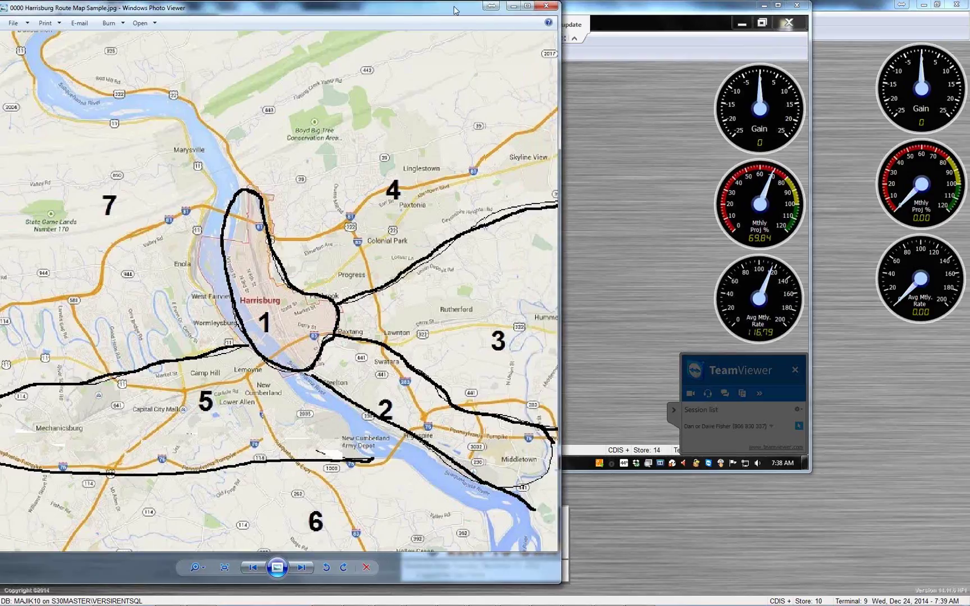
{"action": "left_click_drag", "start_coordinate": [446, 10], "coordinate": [461, 12]}
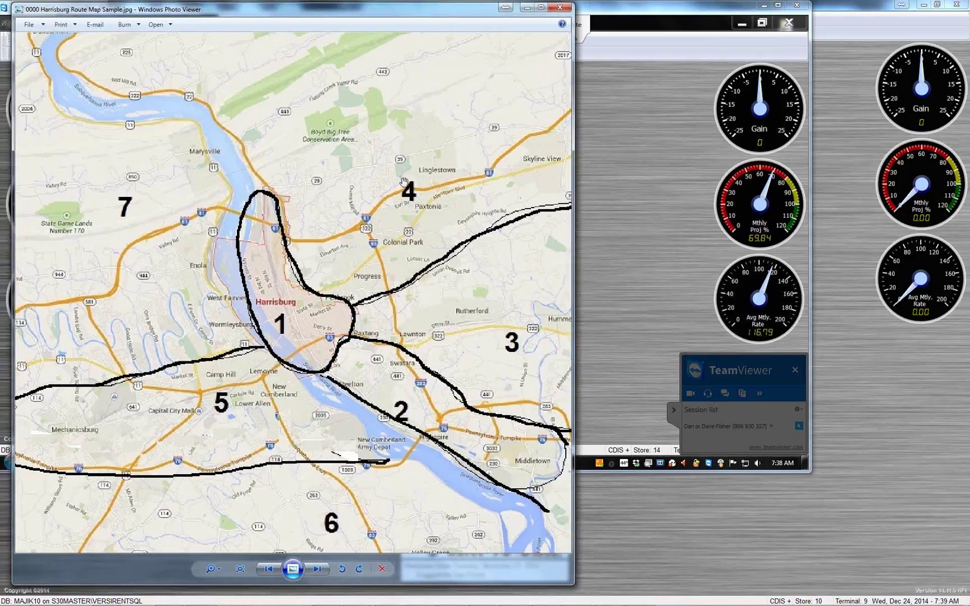
{"action": "scroll", "coordinate": [404, 183], "scroll_direction": "down", "scroll_amount": 1}
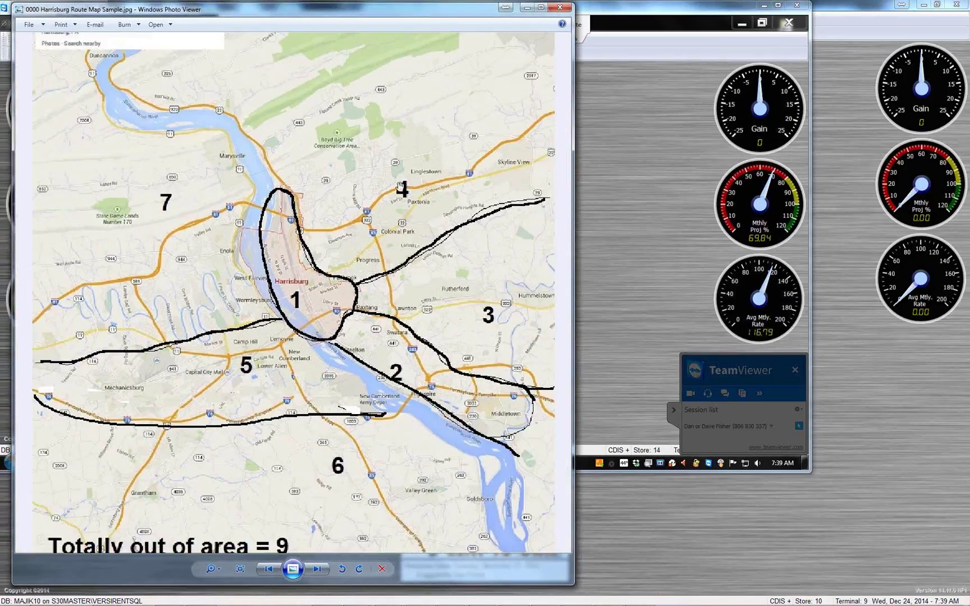
{"action": "scroll", "coordinate": [363, 249], "scroll_direction": "up", "scroll_amount": 1}
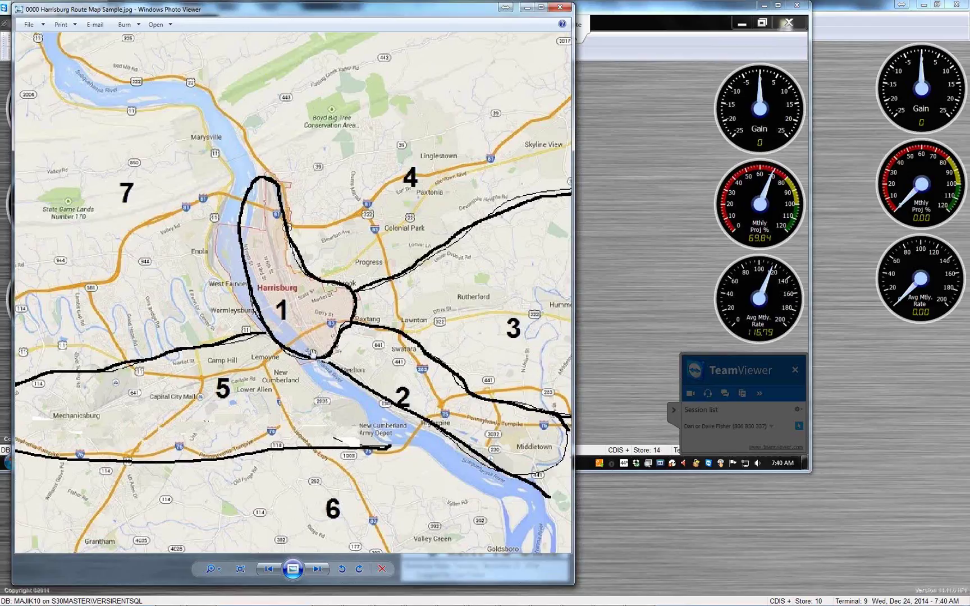
Switch to the remote VersiRent session and log in with the employee's password.
{"action": "left_click", "coordinate": [598, 278]}
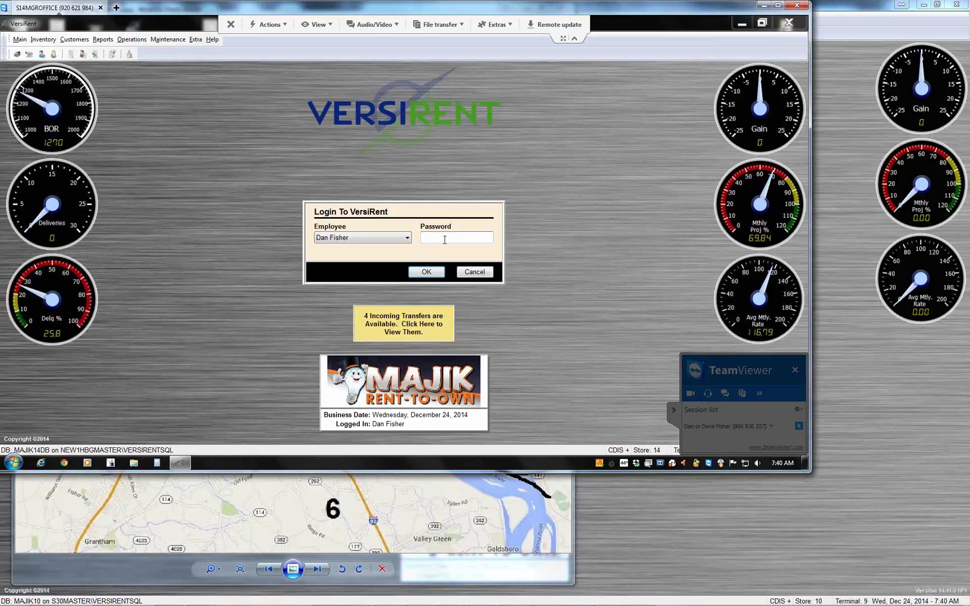
{"action": "key", "text": "Return"}
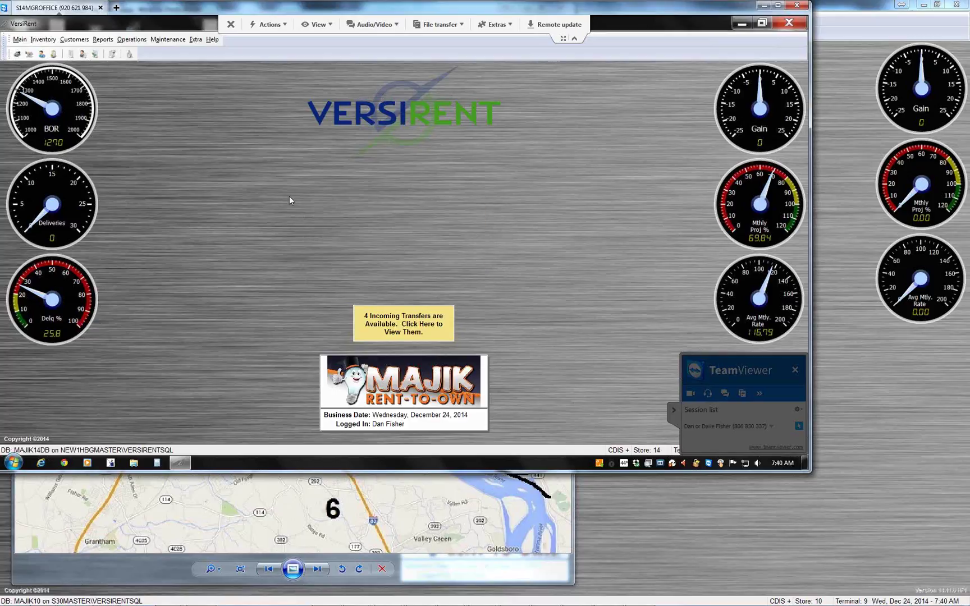
Start taking a payment, search active customers by last name "ab", and open the matching customer's account.
{"action": "left_click", "coordinate": [20, 39]}
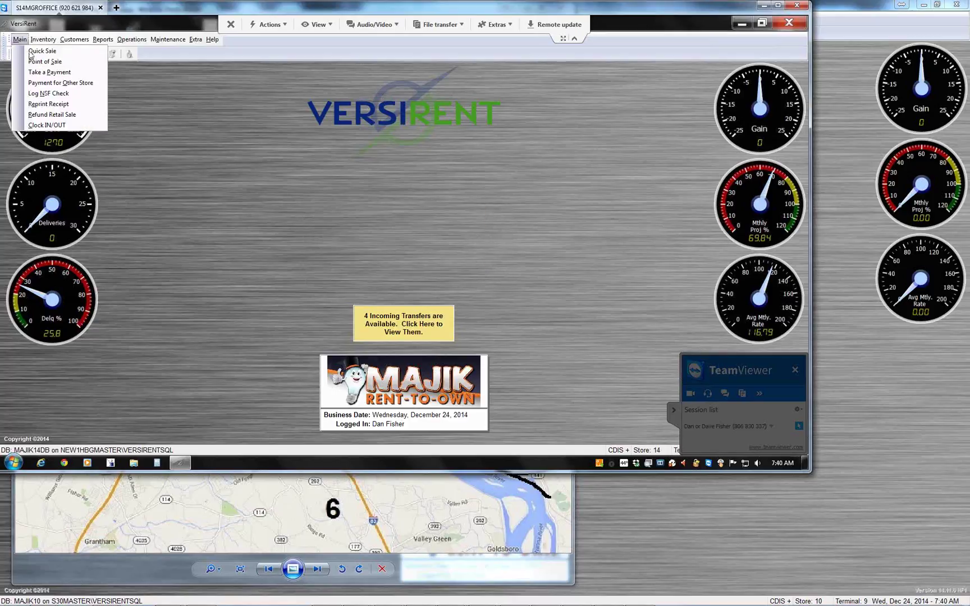
{"action": "left_click", "coordinate": [39, 71]}
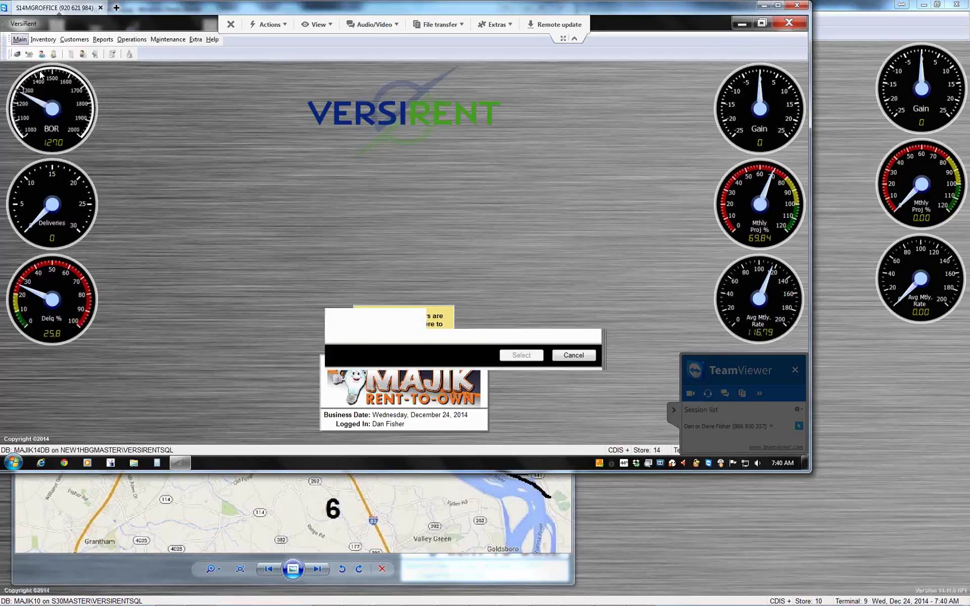
{"action": "type", "text": "ab"}
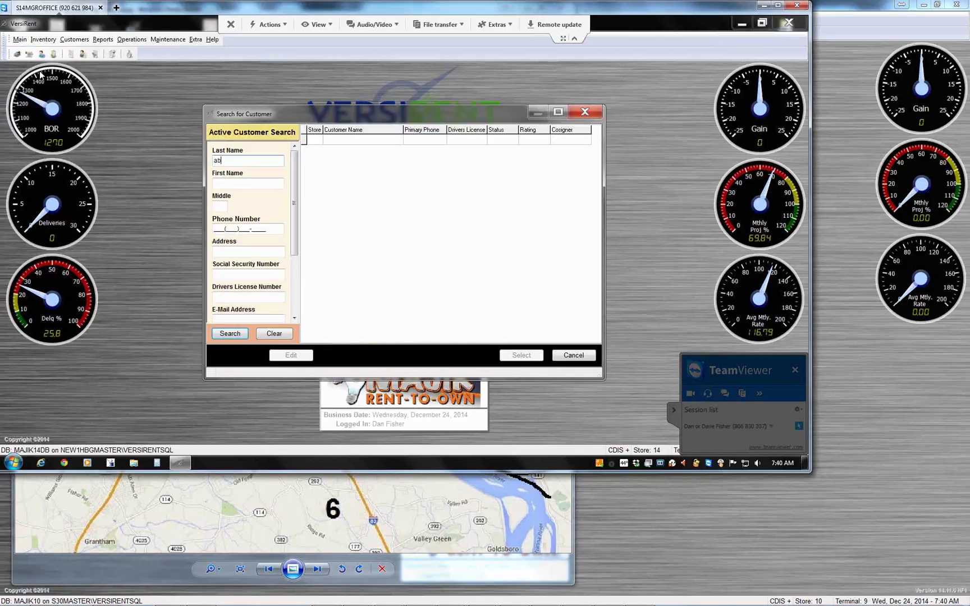
{"action": "key", "text": "Return"}
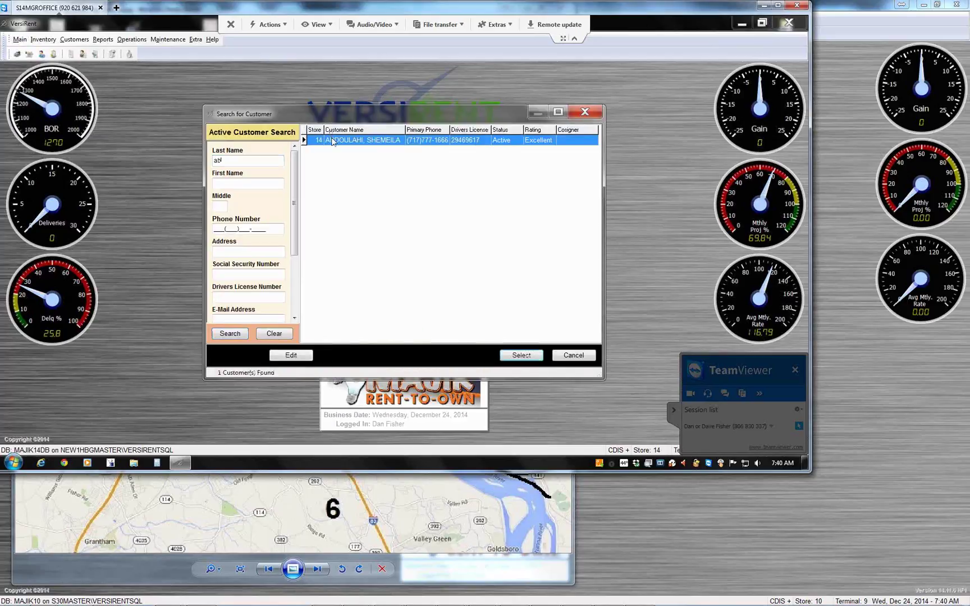
{"action": "double_click", "coordinate": [334, 141]}
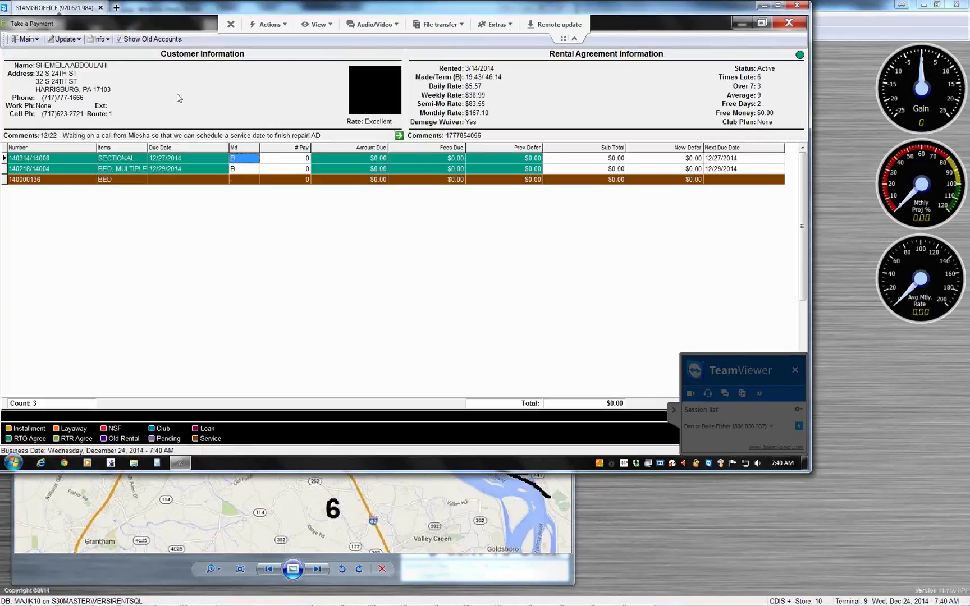
Open the customer's information record and check the delivery route and collection route fields.
{"action": "double_click", "coordinate": [179, 98]}
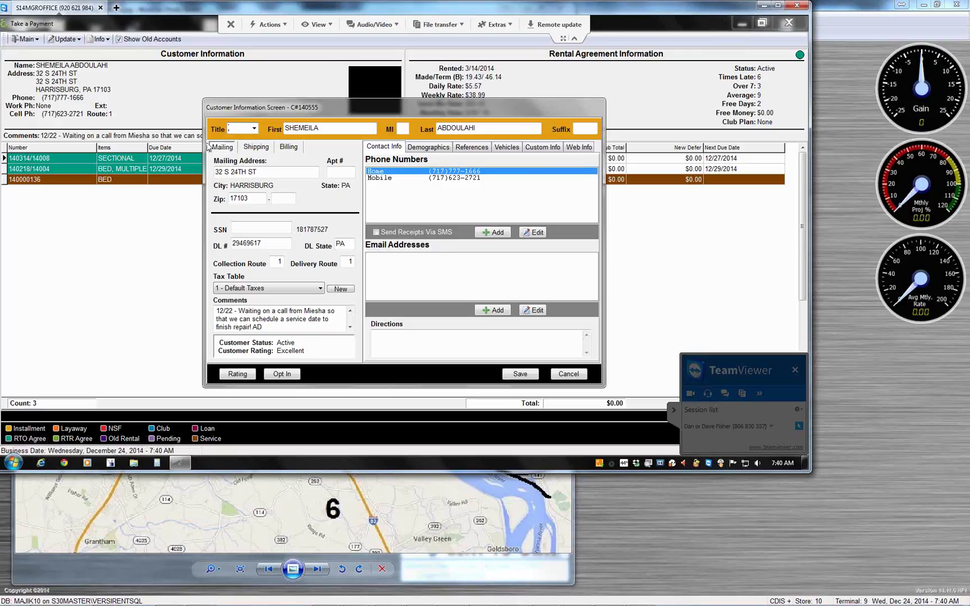
{"action": "double_click", "coordinate": [347, 261]}
{"action": "double_click", "coordinate": [277, 260]}
Compare the customer's address location in Google Maps with the zones on the Harrisburg route map.
{"action": "left_click", "coordinate": [290, 492]}
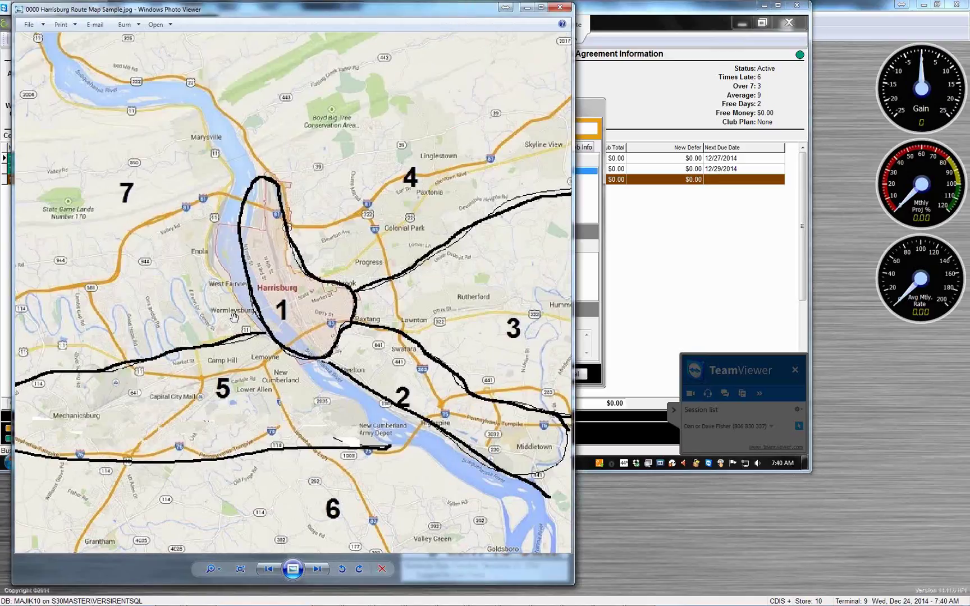
{"action": "left_click", "coordinate": [584, 239]}
{"action": "left_click", "coordinate": [275, 497]}
{"action": "left_click", "coordinate": [584, 309]}
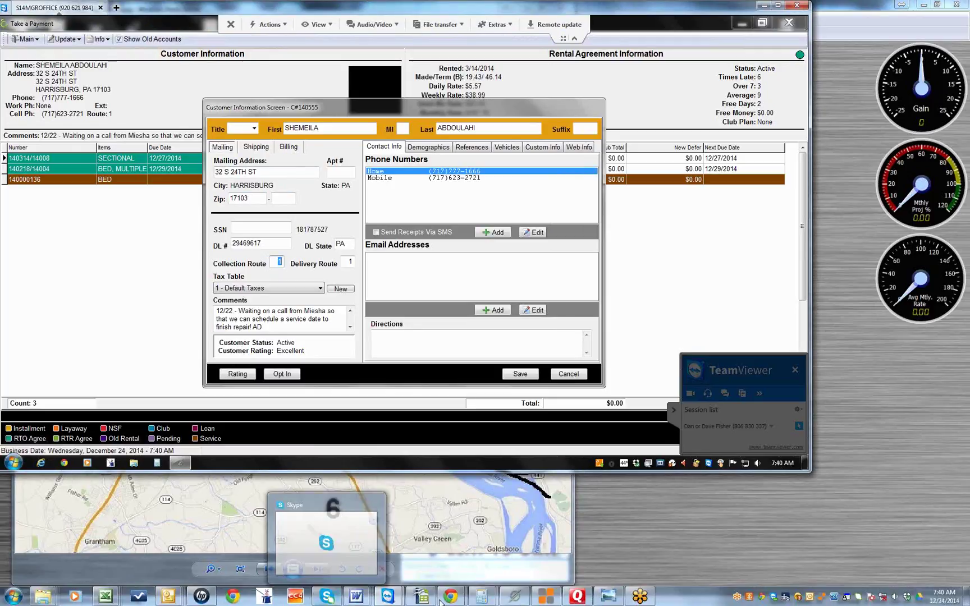
{"action": "mouse_move", "coordinate": [482, 596]}
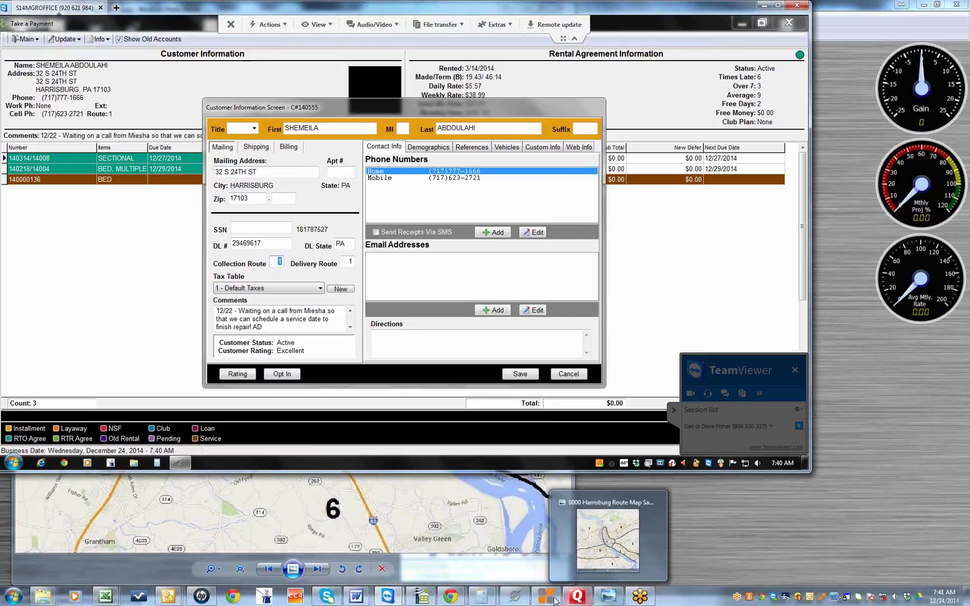
{"action": "mouse_move", "coordinate": [450, 596]}
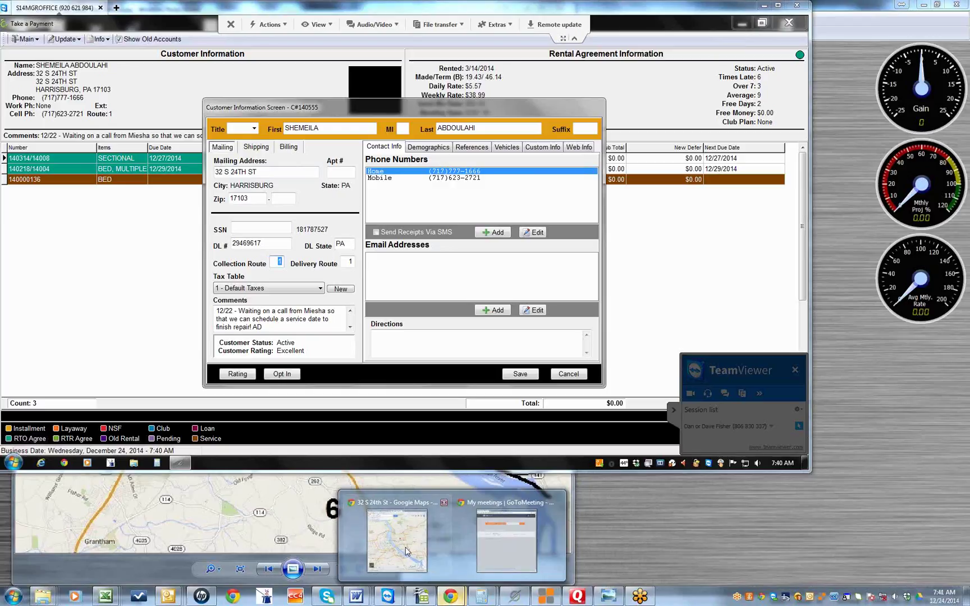
{"action": "left_click", "coordinate": [404, 546]}
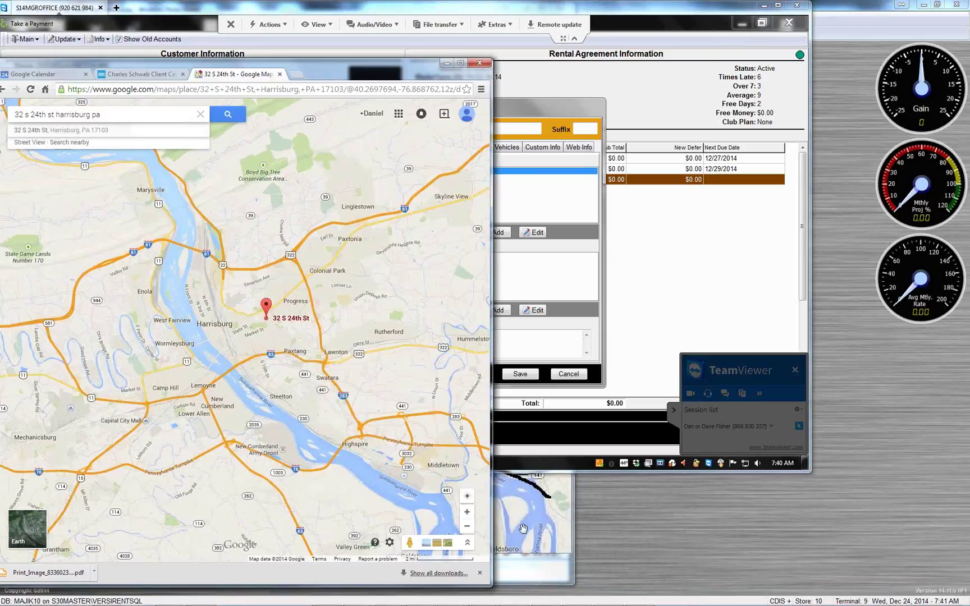
{"action": "left_click", "coordinate": [498, 519]}
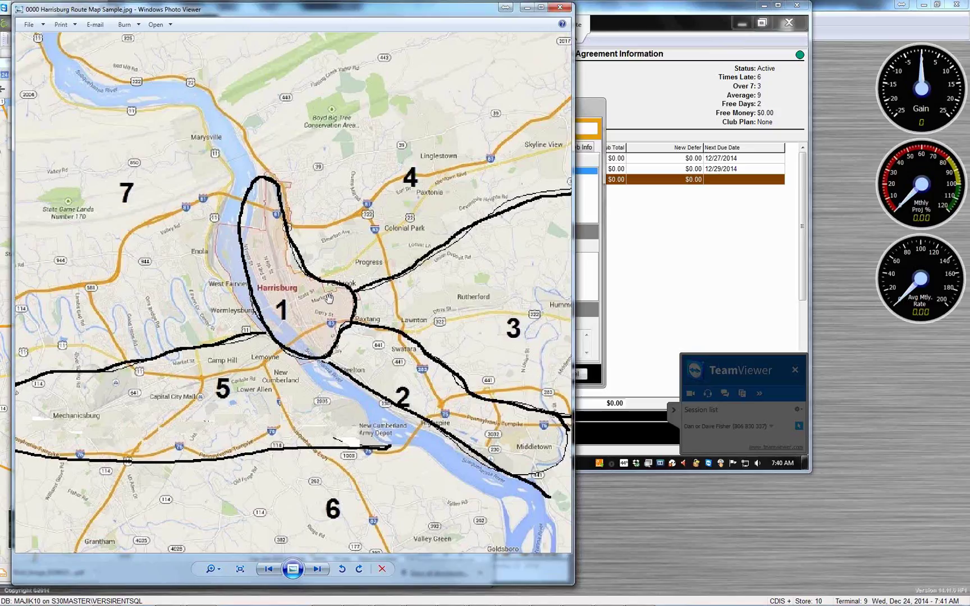
Return to VersiRent, cancel the customer information record, and exit the payment screen and customer search.
{"action": "left_click", "coordinate": [585, 248]}
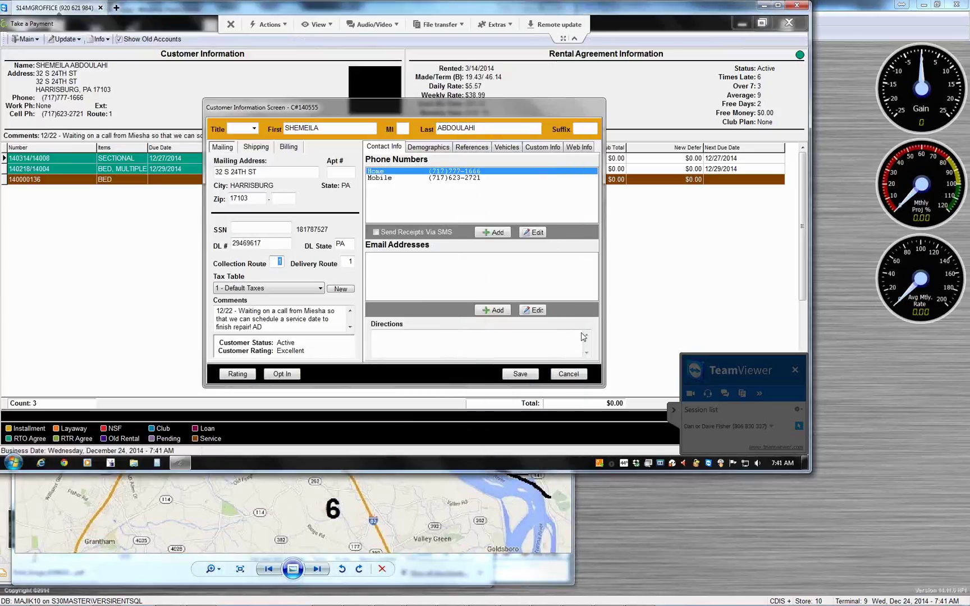
{"action": "left_click", "coordinate": [568, 374]}
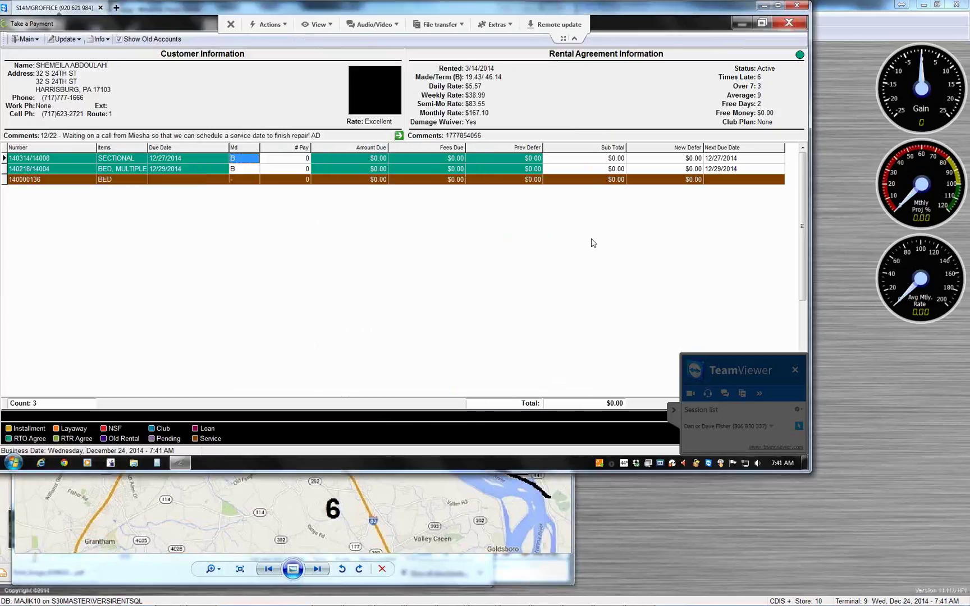
{"action": "key", "text": "Escape"}
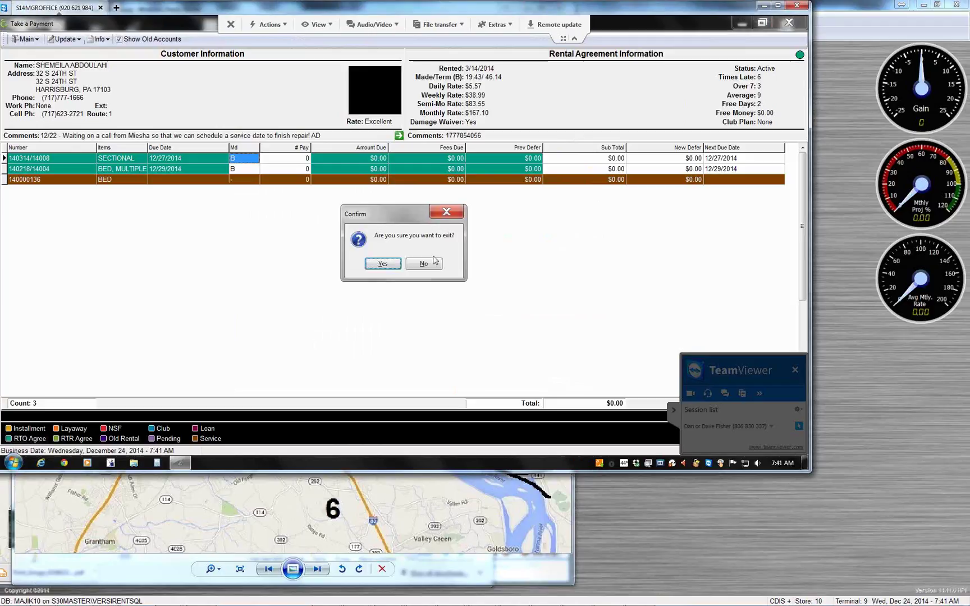
{"action": "left_click", "coordinate": [383, 264]}
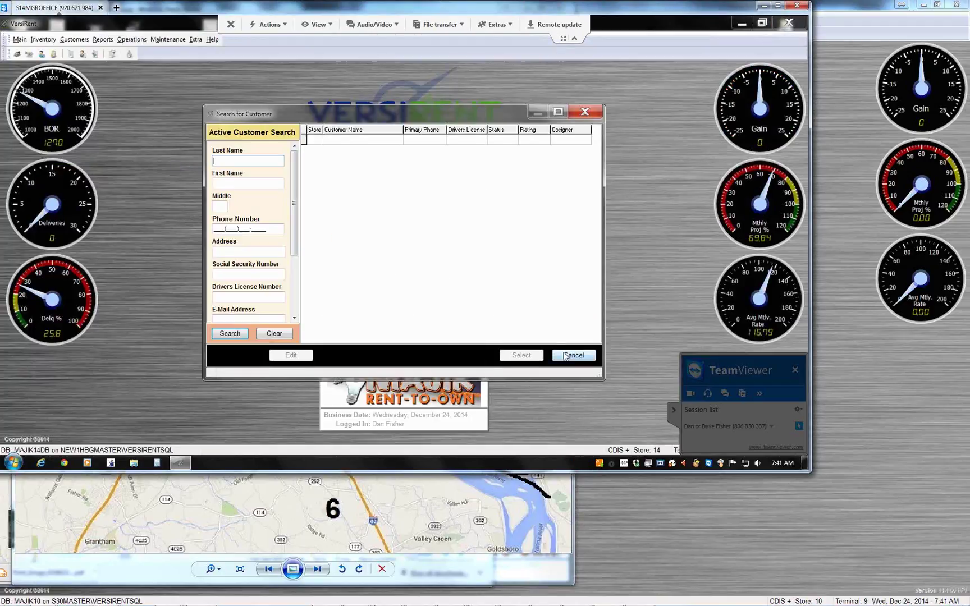
{"action": "left_click", "coordinate": [565, 356]}
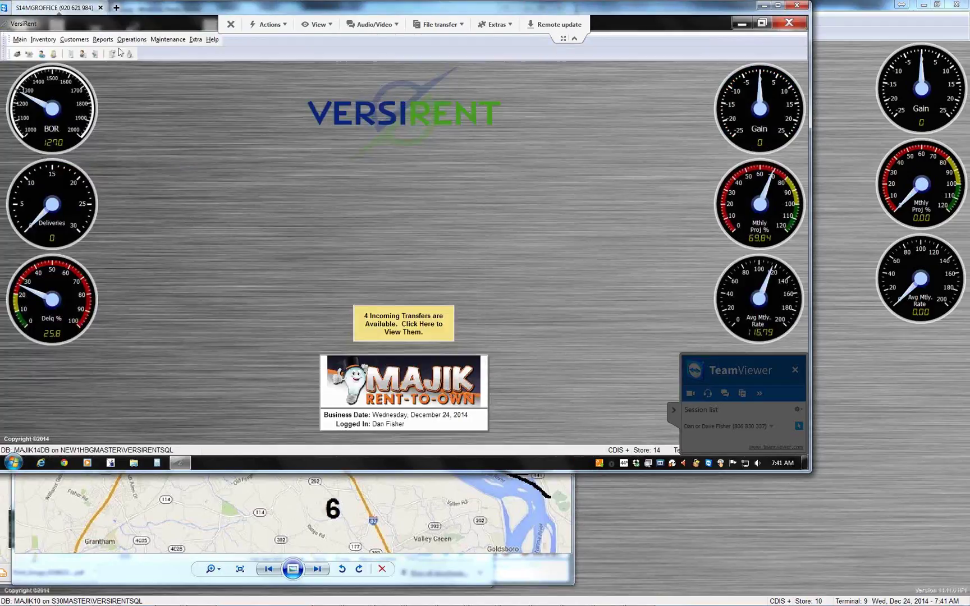
Open the Collection report options and set the route to 1, consulting the Harrisburg route map and minimizing it.
{"action": "left_click", "coordinate": [102, 40]}
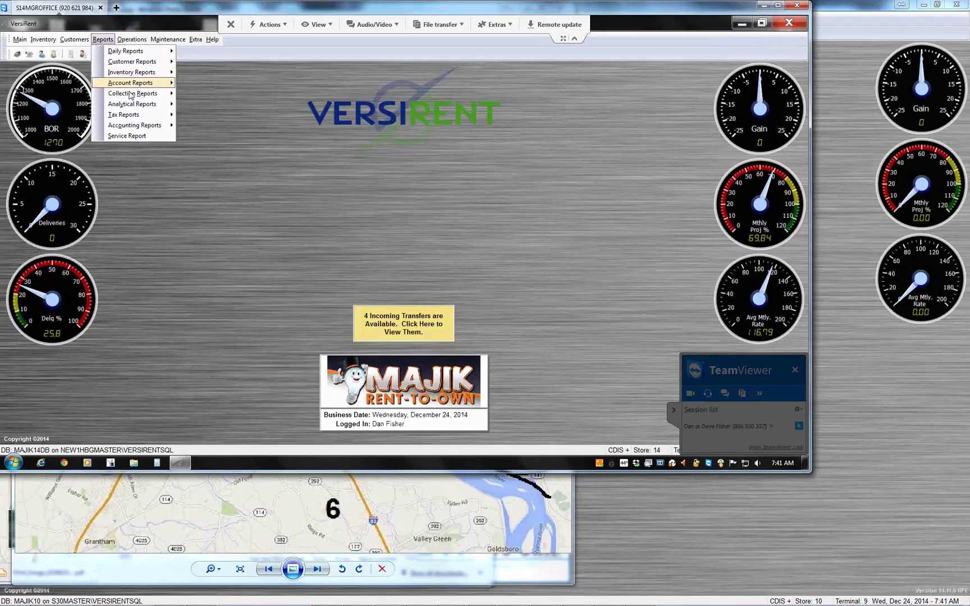
{"action": "mouse_move", "coordinate": [141, 94]}
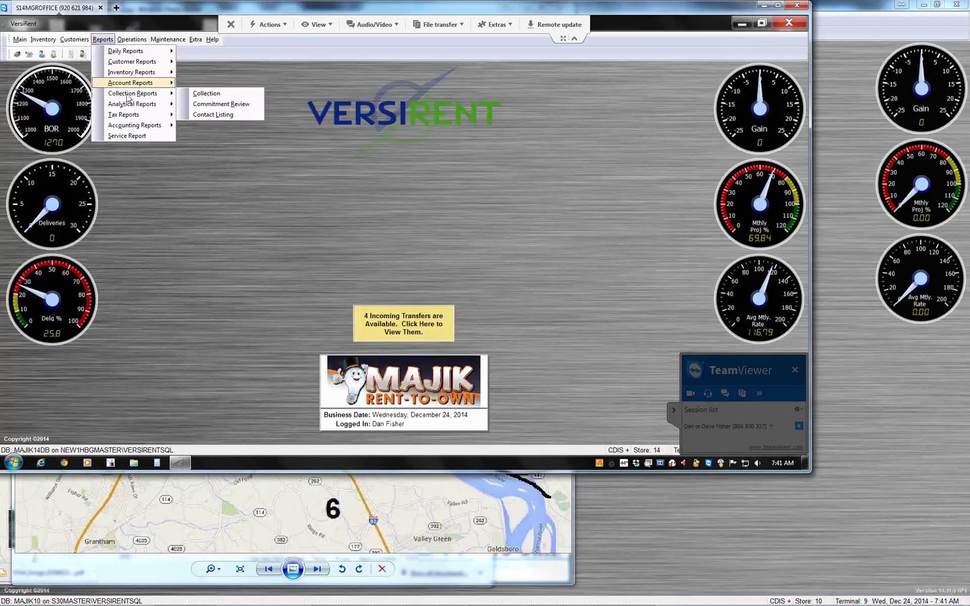
{"action": "left_click", "coordinate": [205, 99]}
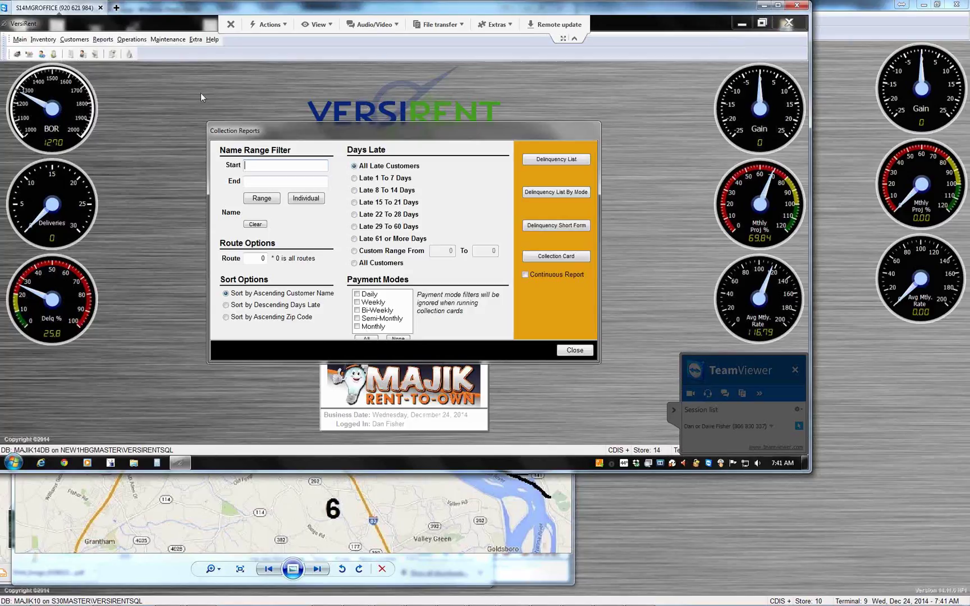
{"action": "left_click", "coordinate": [256, 257]}
{"action": "left_click", "coordinate": [276, 509]}
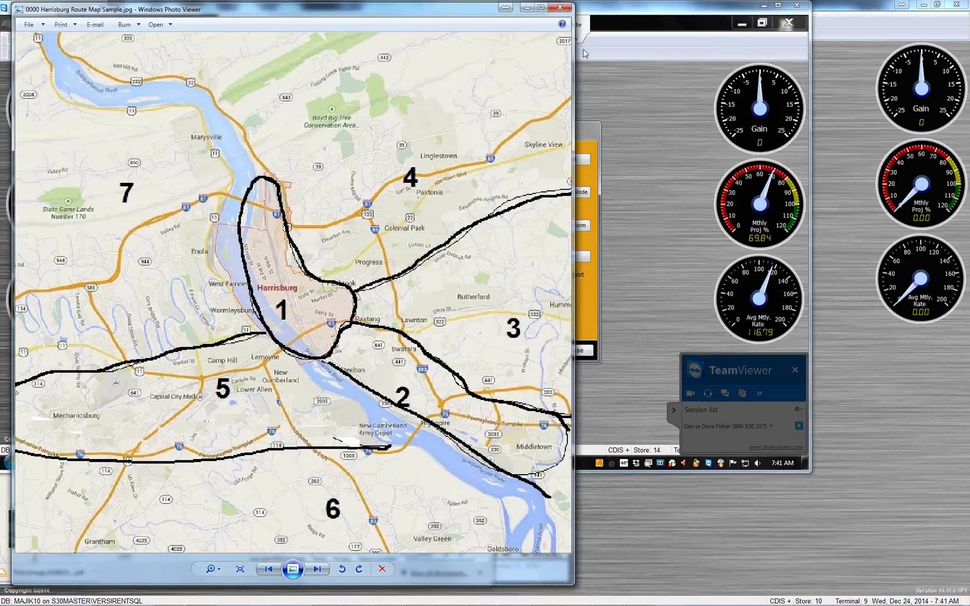
{"action": "left_click", "coordinate": [528, 7]}
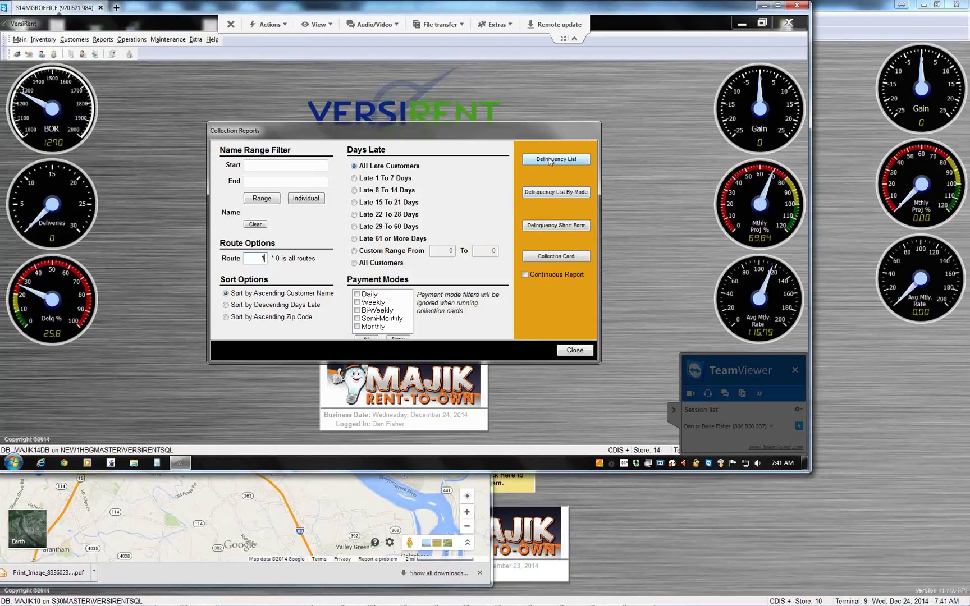
Limit the collection report to a custom days-late range from 4 to 200.
{"action": "left_click", "coordinate": [354, 252]}
{"action": "left_click", "coordinate": [459, 252]}
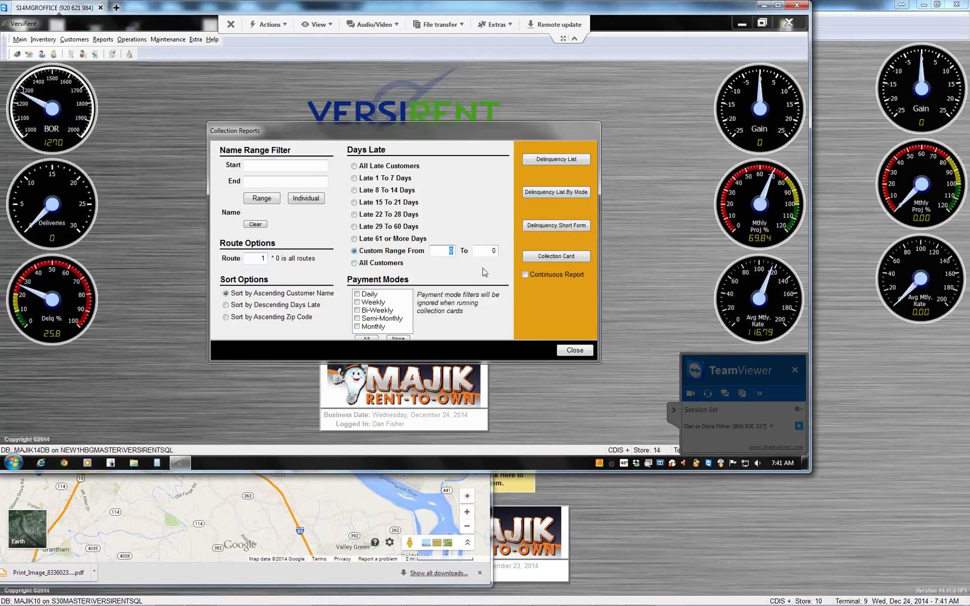
{"action": "type", "text": "4"}
{"action": "key", "text": "Tab"}
{"action": "key", "text": "Tab"}
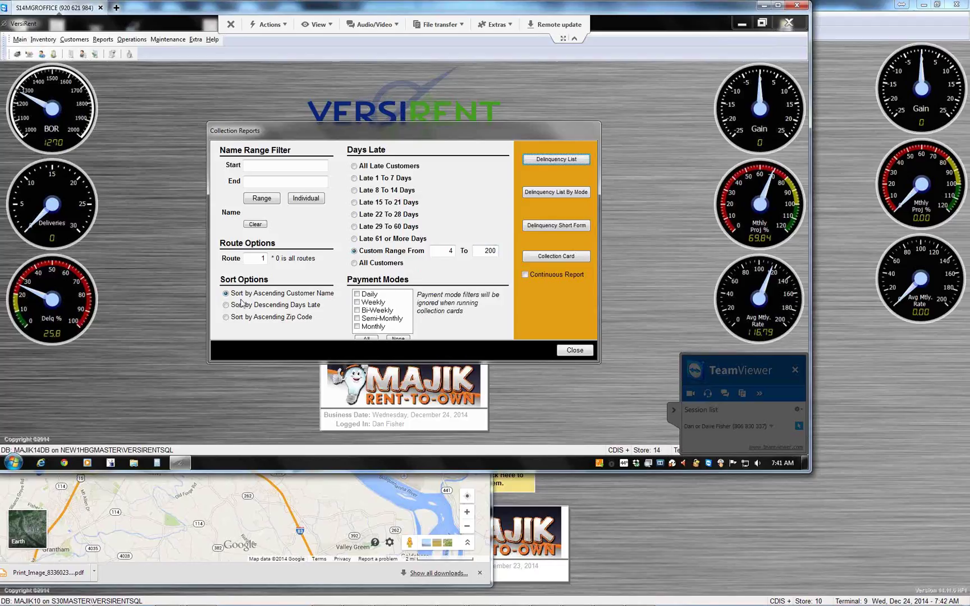
Sort by ascending zip code, generate the Delinquency List, and review the customers on its first page.
{"action": "left_click", "coordinate": [227, 318]}
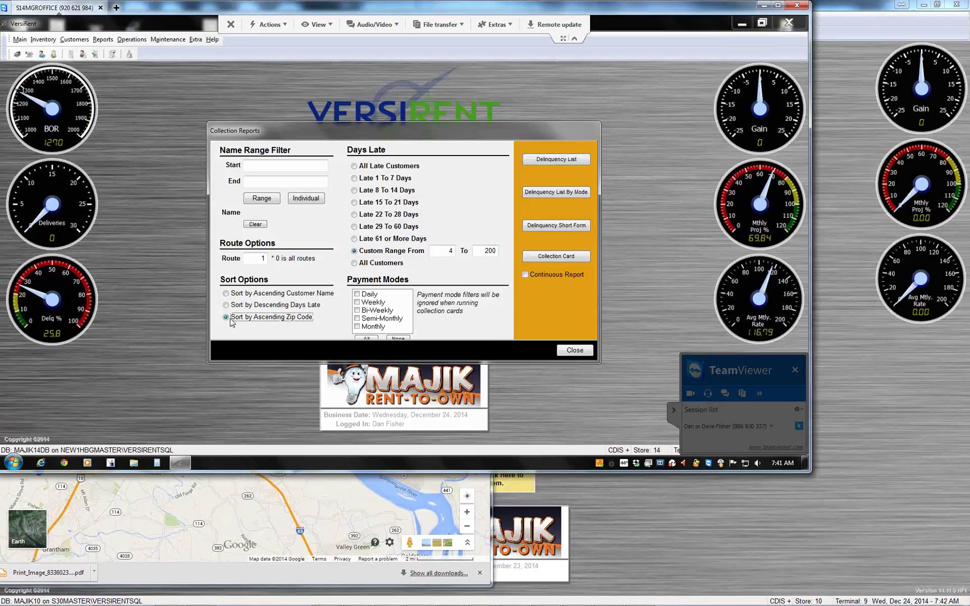
{"action": "left_click", "coordinate": [557, 160]}
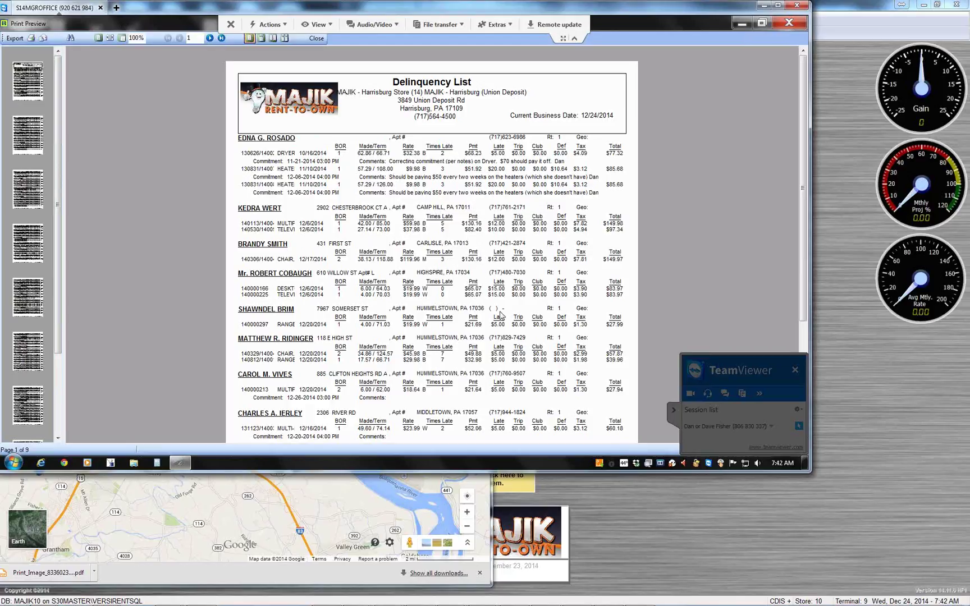
{"action": "scroll", "coordinate": [498, 316], "scroll_direction": "down", "scroll_amount": 1}
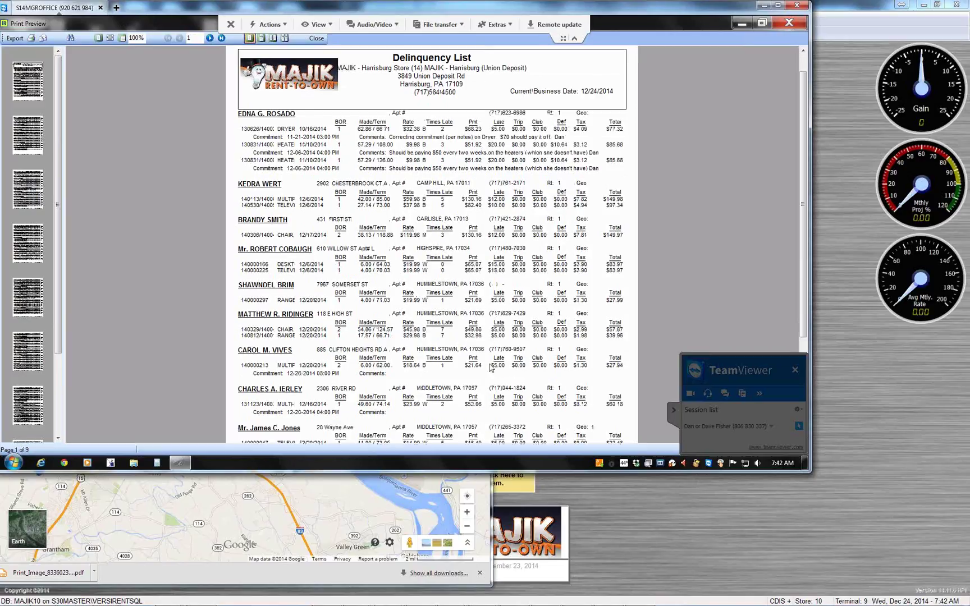
{"action": "scroll", "coordinate": [492, 390], "scroll_direction": "down", "scroll_amount": 1}
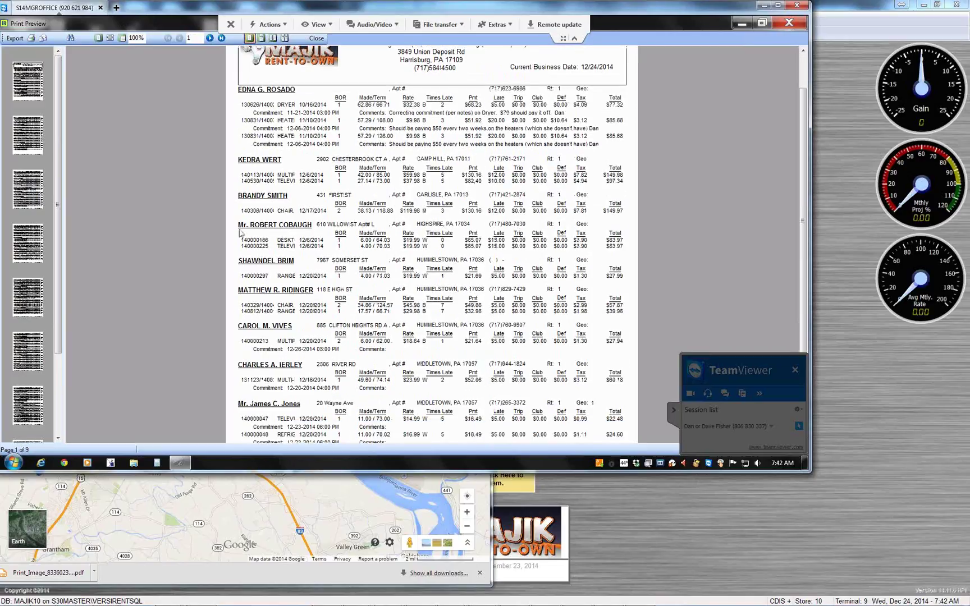
{"action": "scroll", "coordinate": [381, 270], "scroll_direction": "up", "scroll_amount": 2}
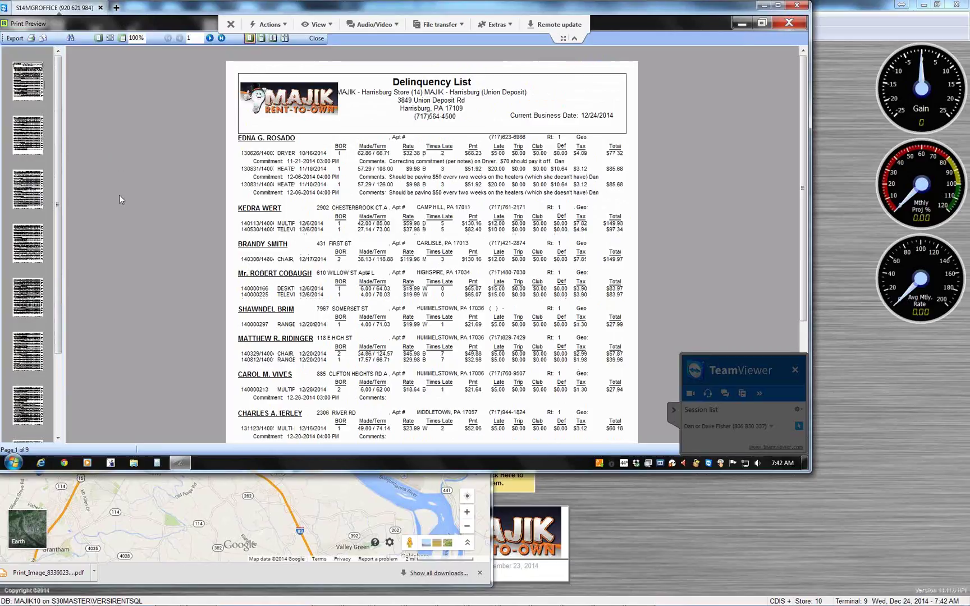
Read through the rest of the first page of route 1's Delinquency List and close the print preview.
{"action": "scroll", "coordinate": [370, 254], "scroll_direction": "down", "scroll_amount": 1}
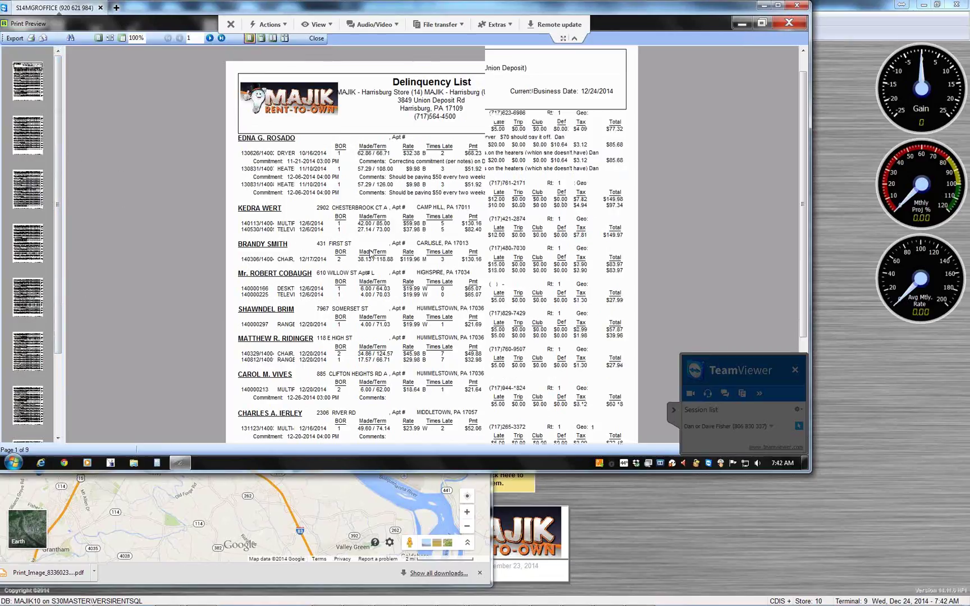
{"action": "scroll", "coordinate": [400, 306], "scroll_direction": "down", "scroll_amount": 6}
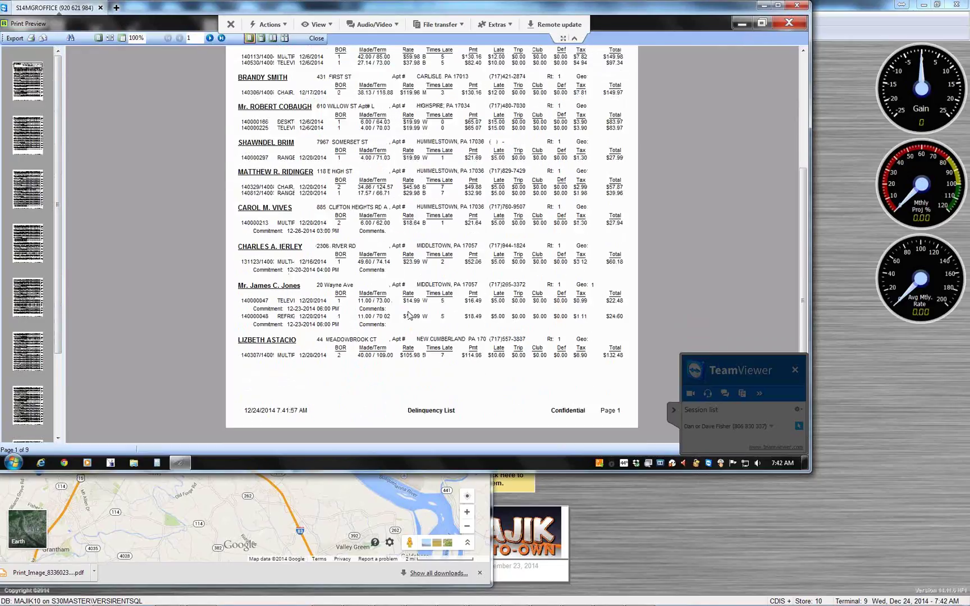
{"action": "scroll", "coordinate": [410, 315], "scroll_direction": "up", "scroll_amount": 5}
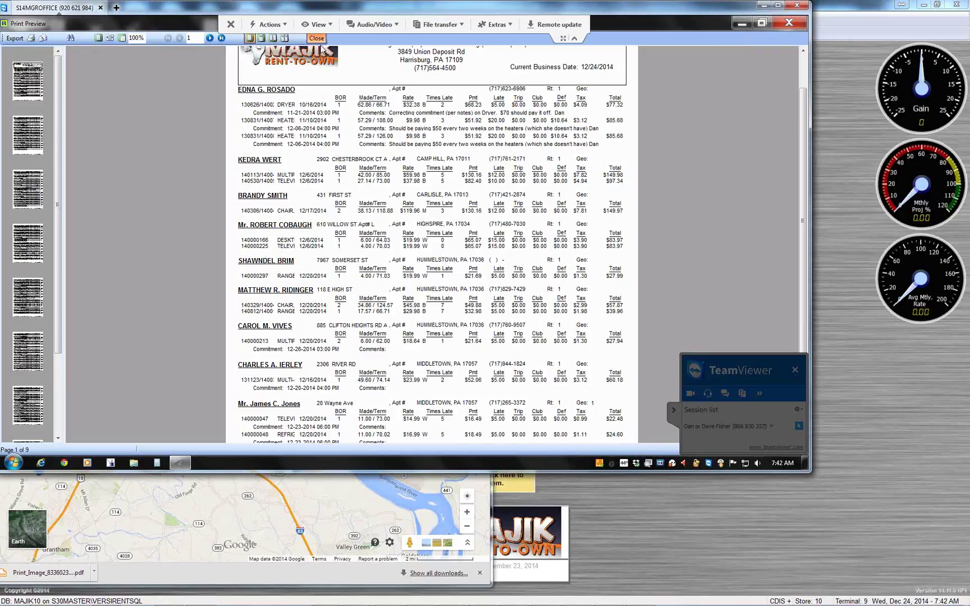
{"action": "left_click", "coordinate": [316, 39]}
Set the route to 2, try generating the Delinquency List twice, and close the preview each time.
{"action": "double_click", "coordinate": [263, 259]}
{"action": "type", "text": "2"}
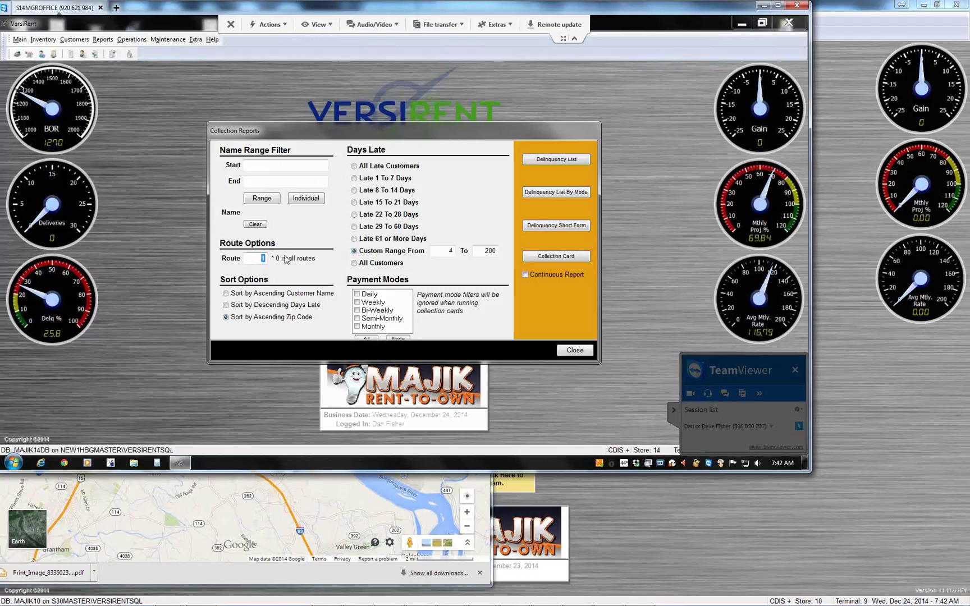
{"action": "left_click", "coordinate": [556, 159]}
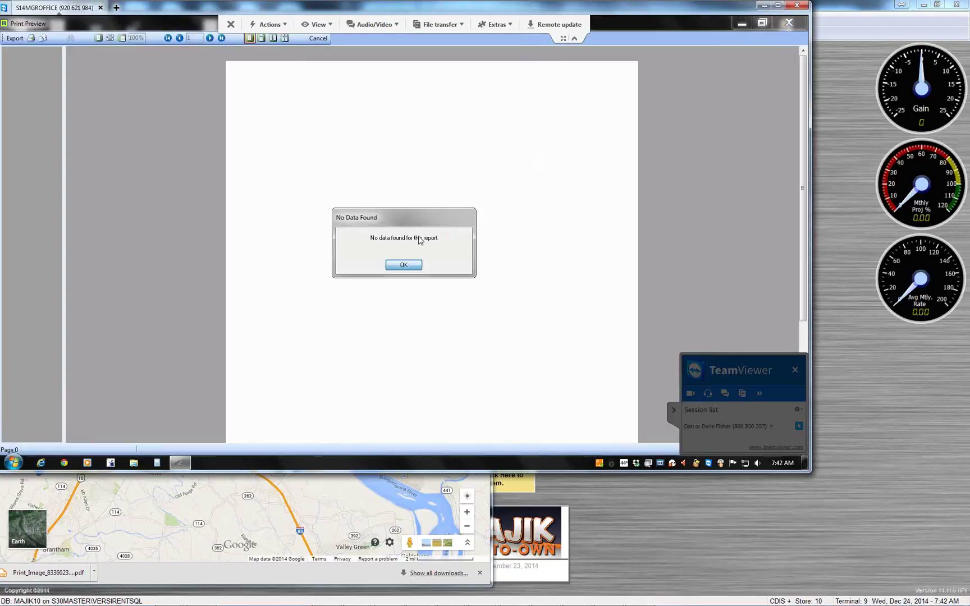
{"action": "left_click", "coordinate": [398, 266]}
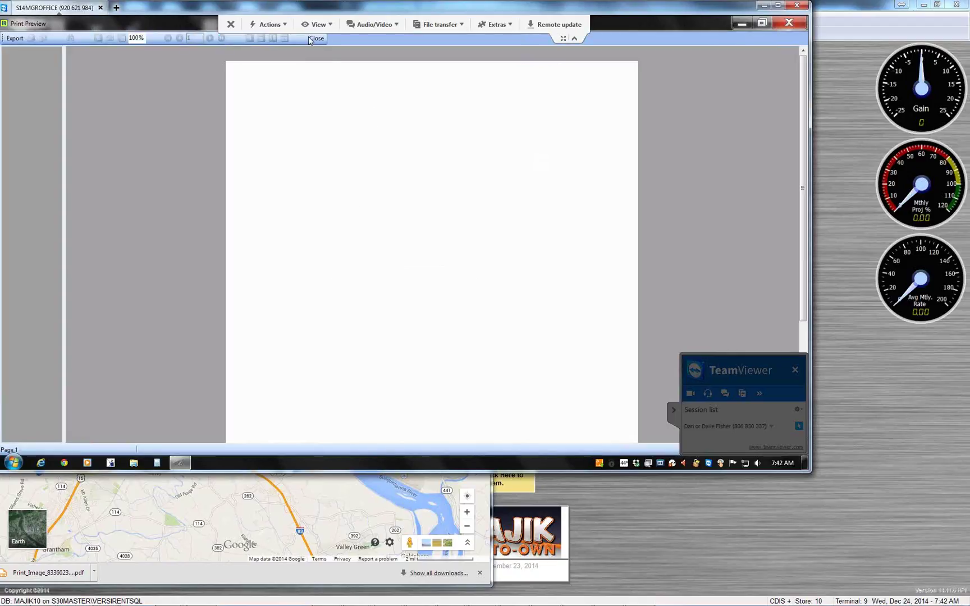
{"action": "left_click", "coordinate": [317, 38]}
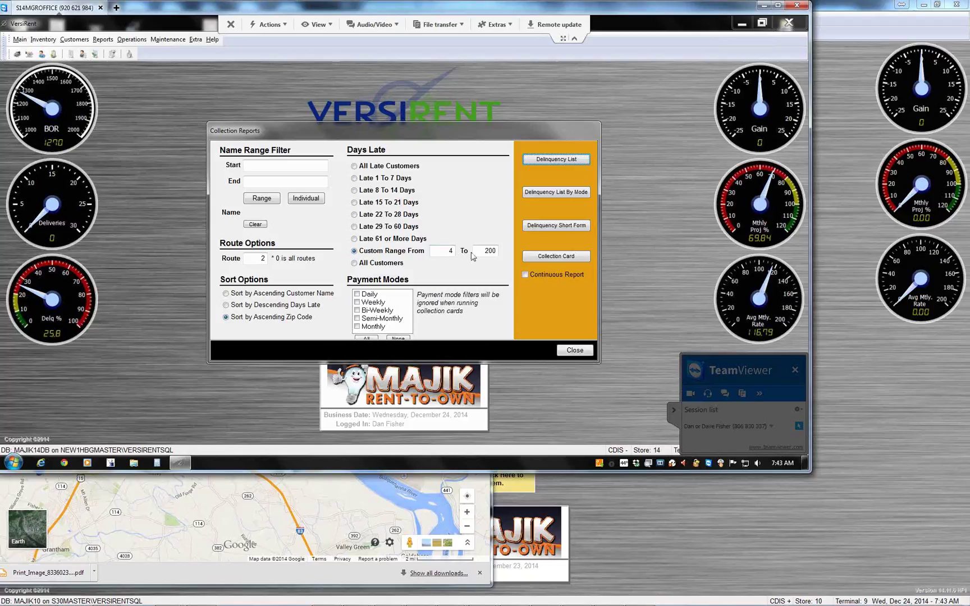
{"action": "left_click", "coordinate": [540, 160]}
{"action": "left_click", "coordinate": [403, 265]}
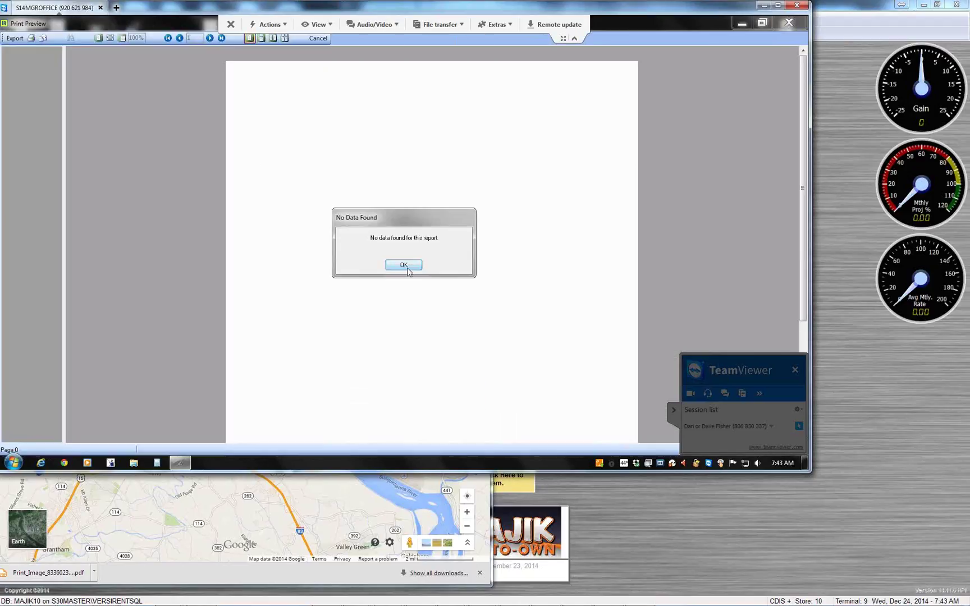
{"action": "left_click", "coordinate": [318, 39]}
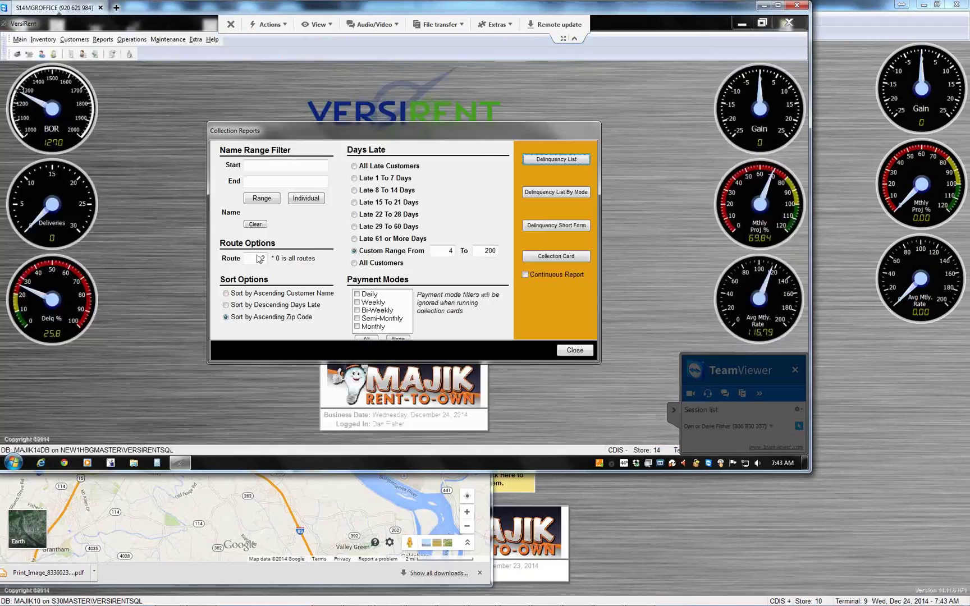
Set the route back to 1, generate the Delinquency List again, look over its customers, and close the preview.
{"action": "type", "text": "1"}
{"action": "left_click", "coordinate": [544, 160]}
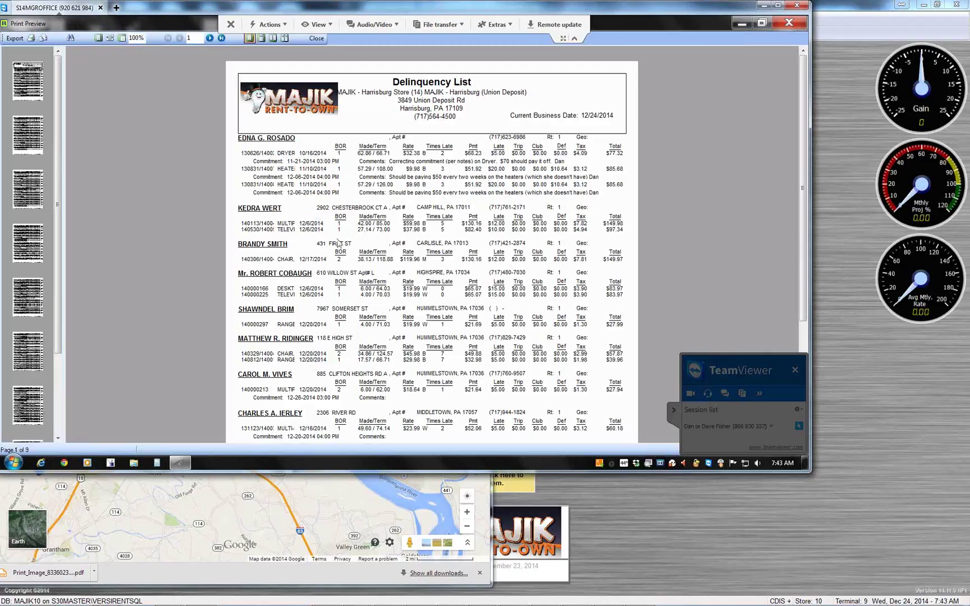
{"action": "scroll", "coordinate": [339, 295], "scroll_direction": "down", "scroll_amount": 1}
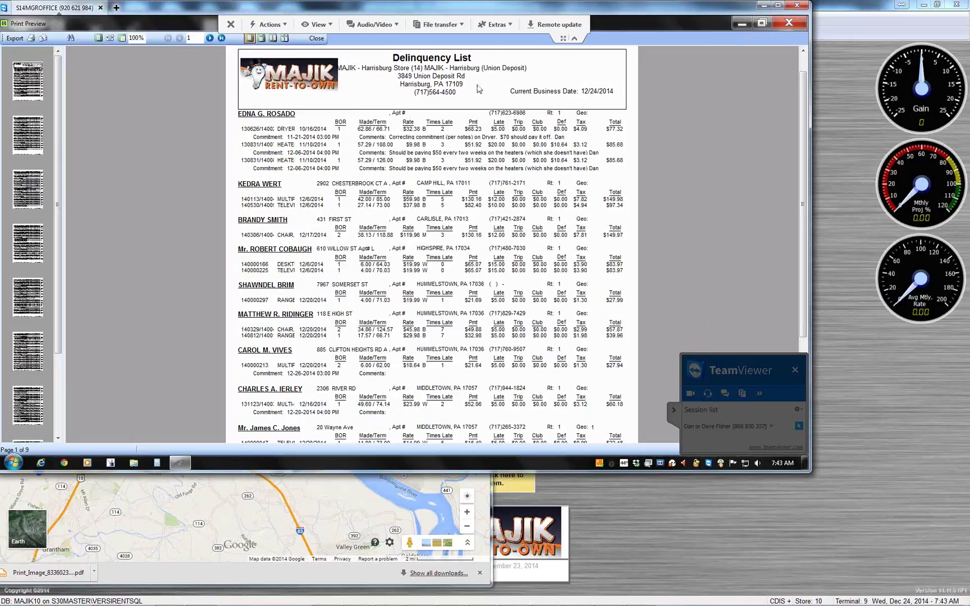
{"action": "left_click", "coordinate": [316, 39]}
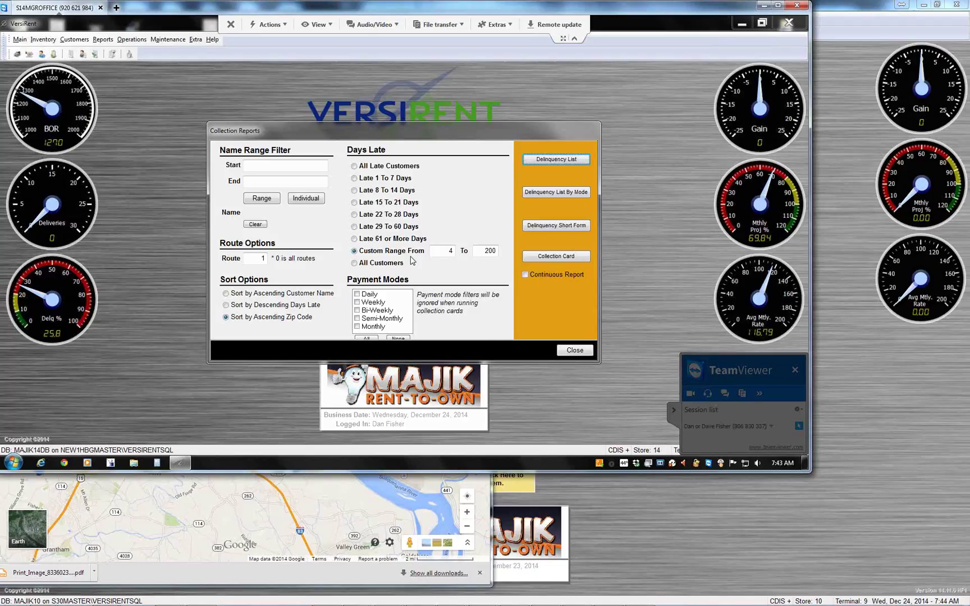
Minimize the Google Maps browser and the TeamViewer session, and bring up the Harrisburg route map image in Windows Photo Viewer.
{"action": "left_click", "coordinate": [331, 507]}
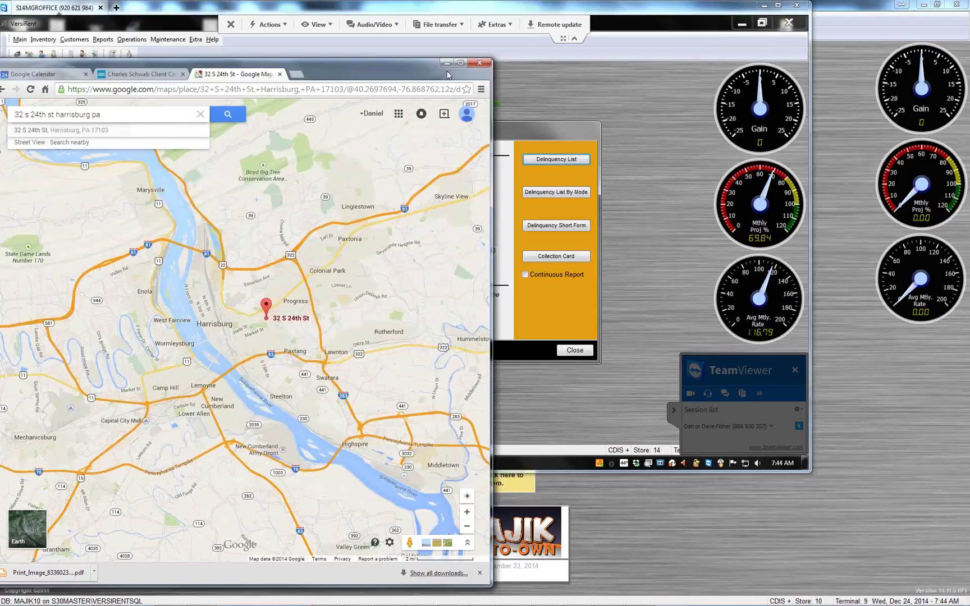
{"action": "left_click", "coordinate": [446, 63]}
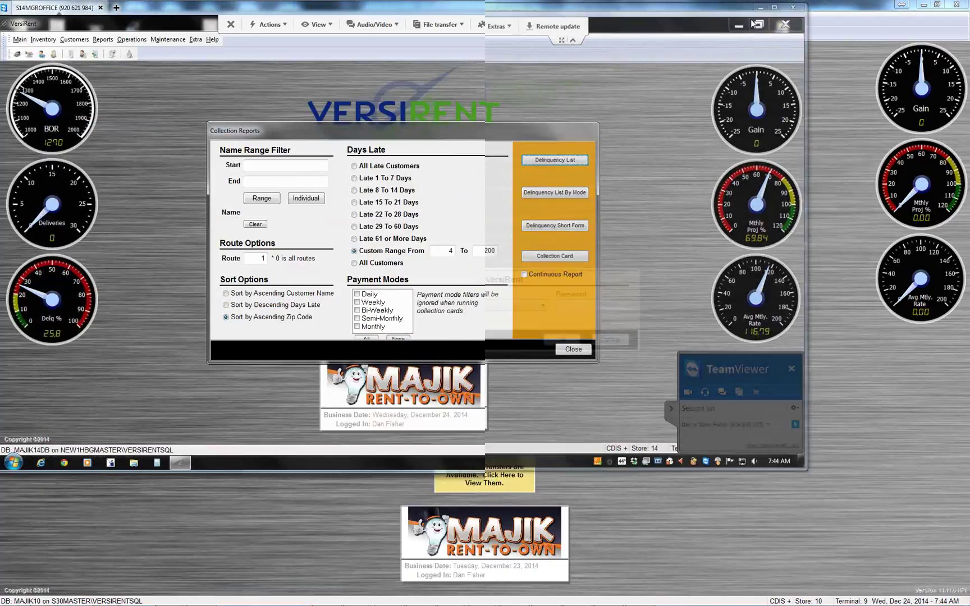
{"action": "left_click", "coordinate": [751, 21]}
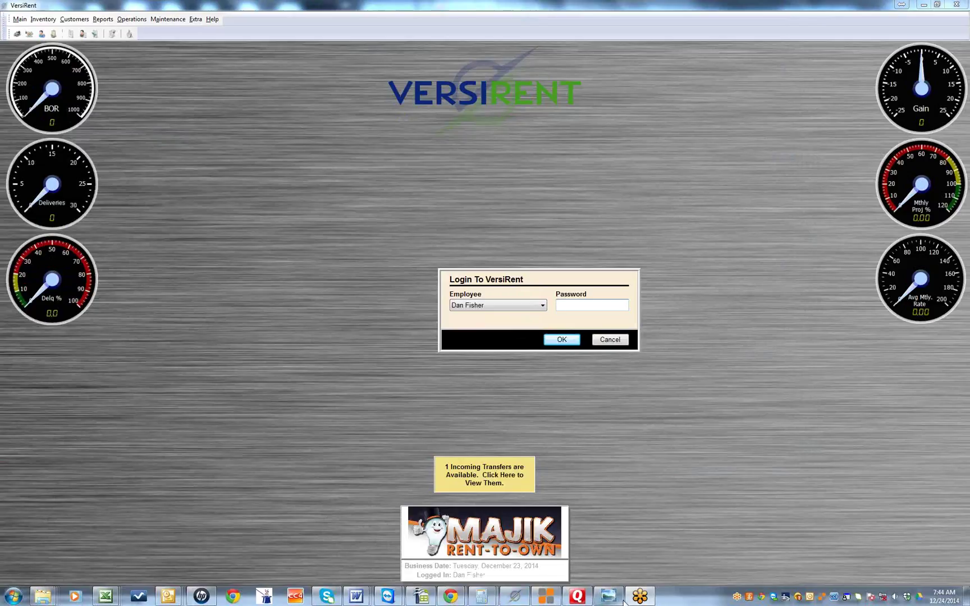
{"action": "left_click", "coordinate": [584, 579]}
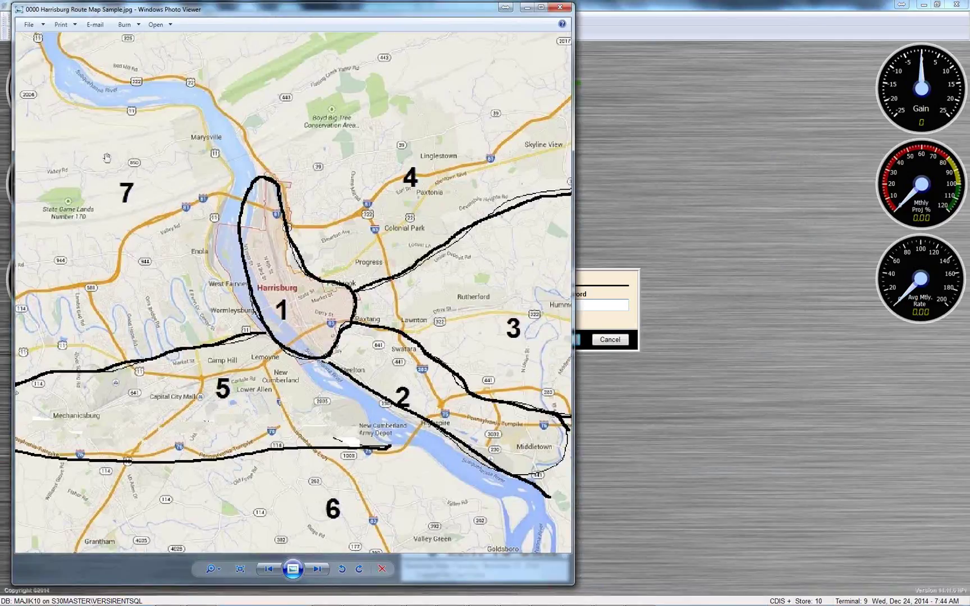